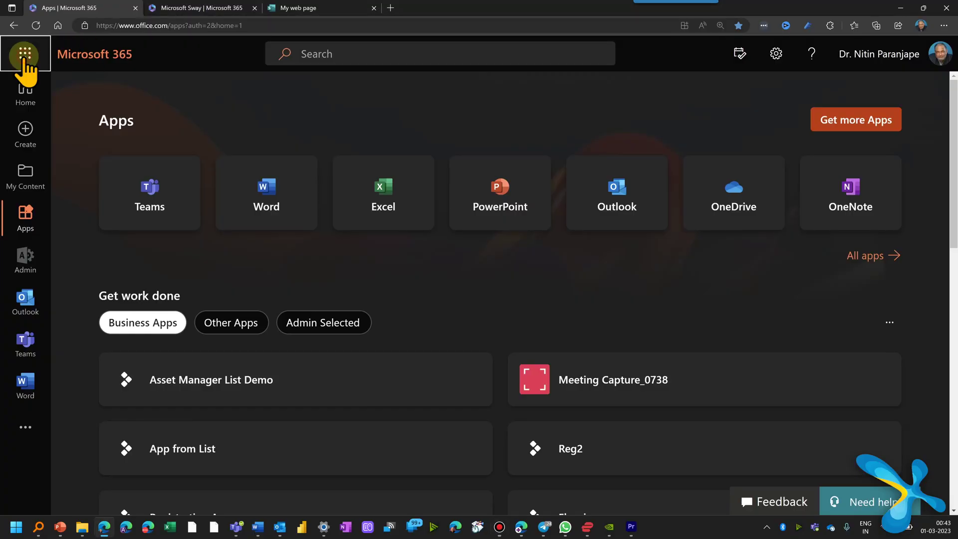
# Launch Sway from the Microsoft 365 app launcher to reach its template gallery.
pyautogui.click(24, 56)
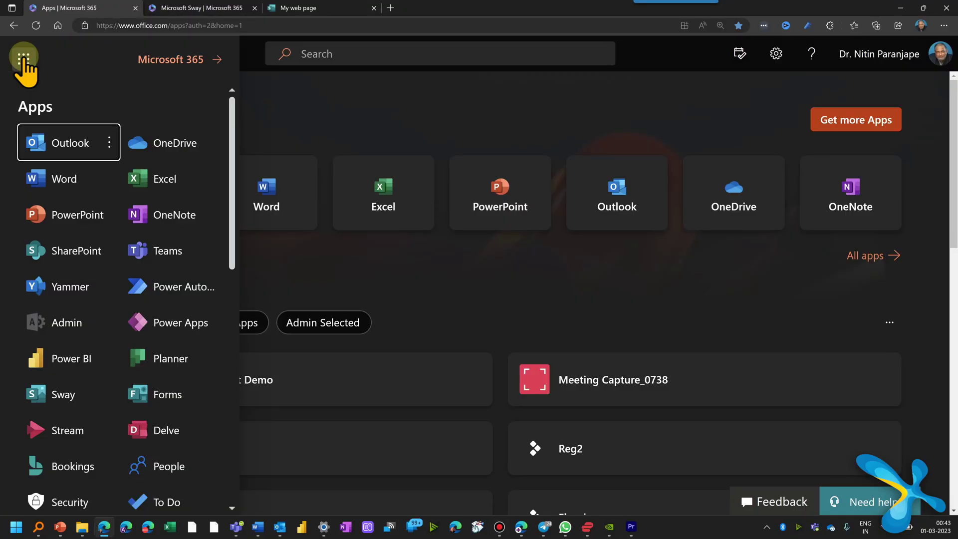
pyautogui.click(88, 407)
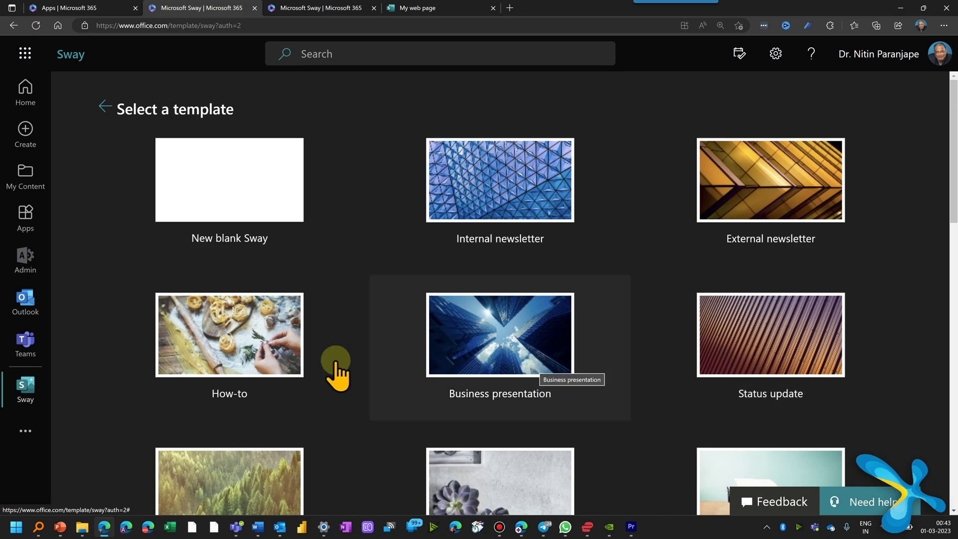
# Scroll down through the Sway template gallery.
pyautogui.scroll(-3, 292, 374)
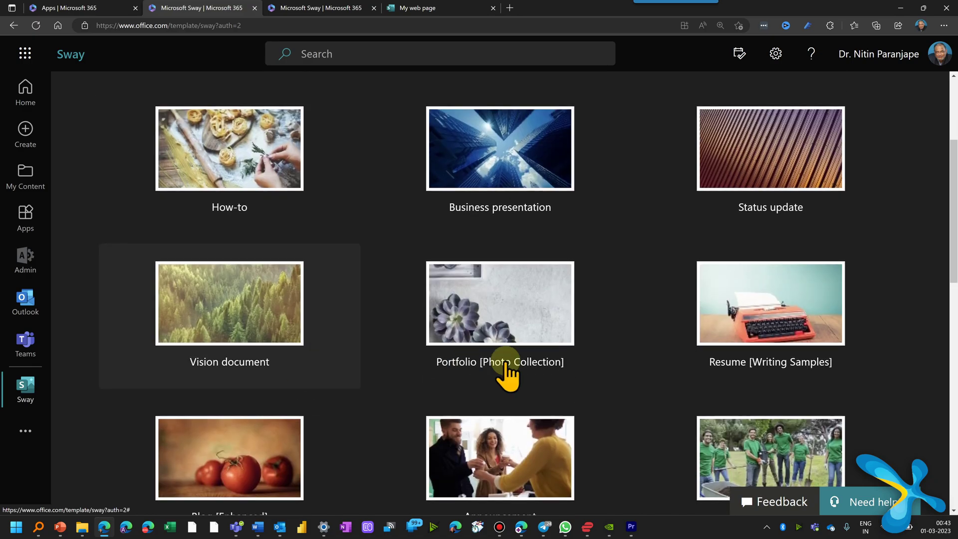
pyautogui.scroll(-3, 780, 464)
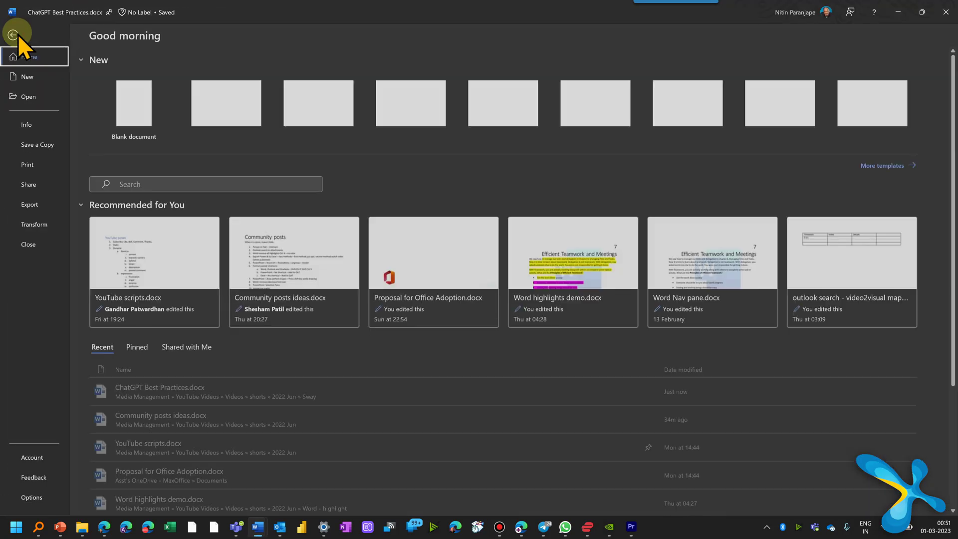
# Transform ChatGPT Best Practices.docx into a Sway web page with Word's Transform feature.
pyautogui.click(43, 221)
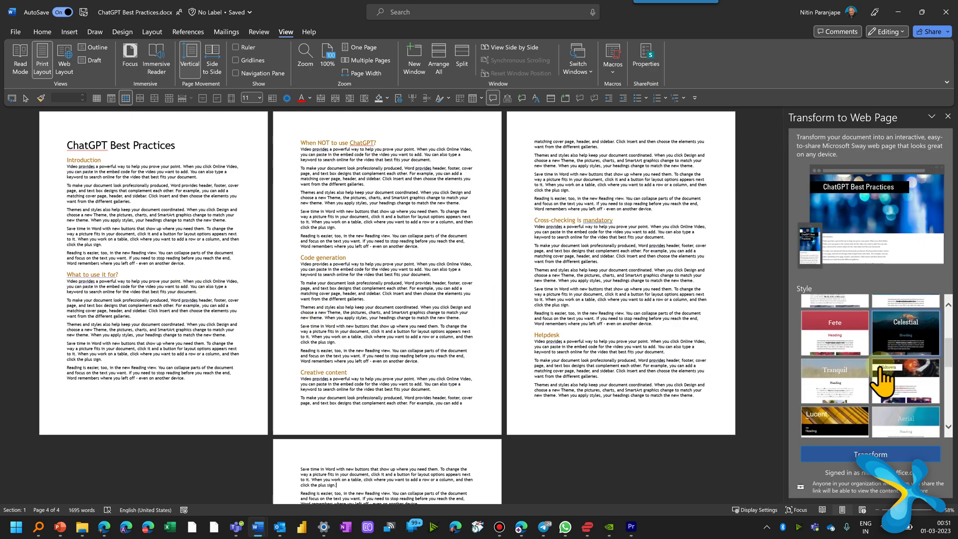
pyautogui.click(871, 454)
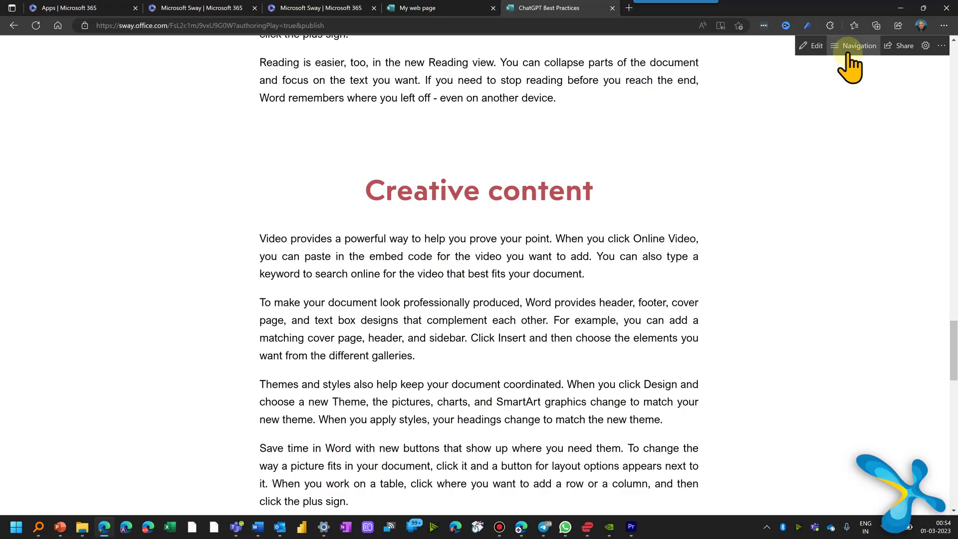
# Jump to the Code generation section, then bring up the page's sharing options.
pyautogui.click(851, 49)
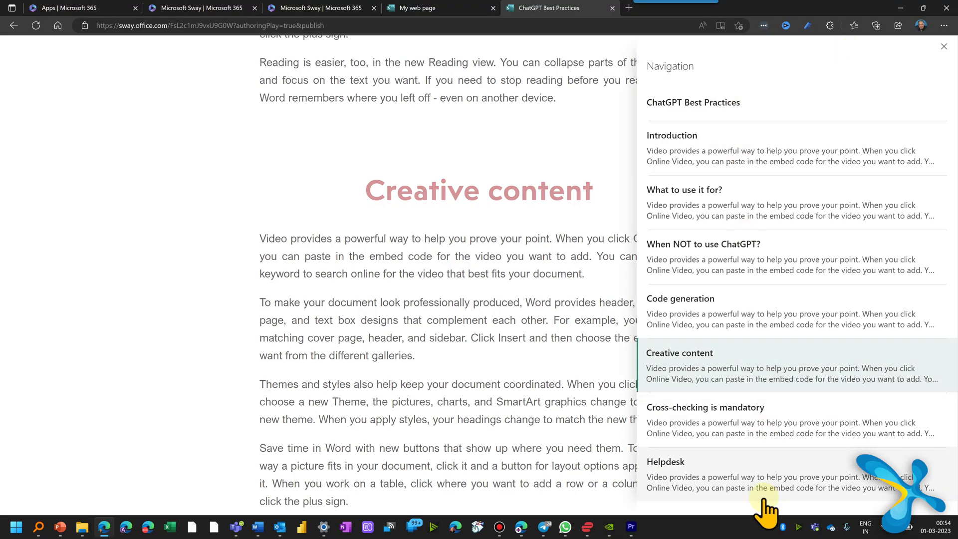
pyautogui.click(735, 305)
pyautogui.click(217, 75)
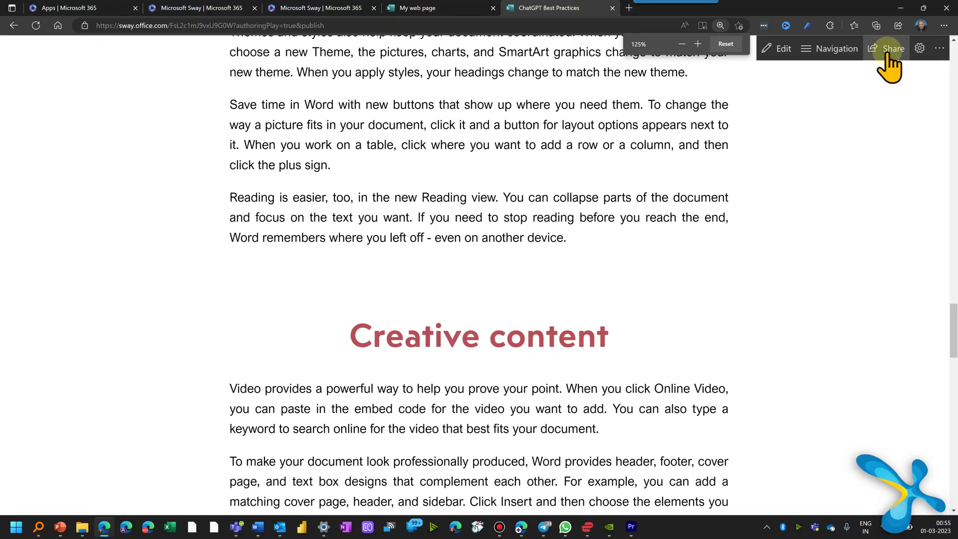
pyautogui.click(890, 55)
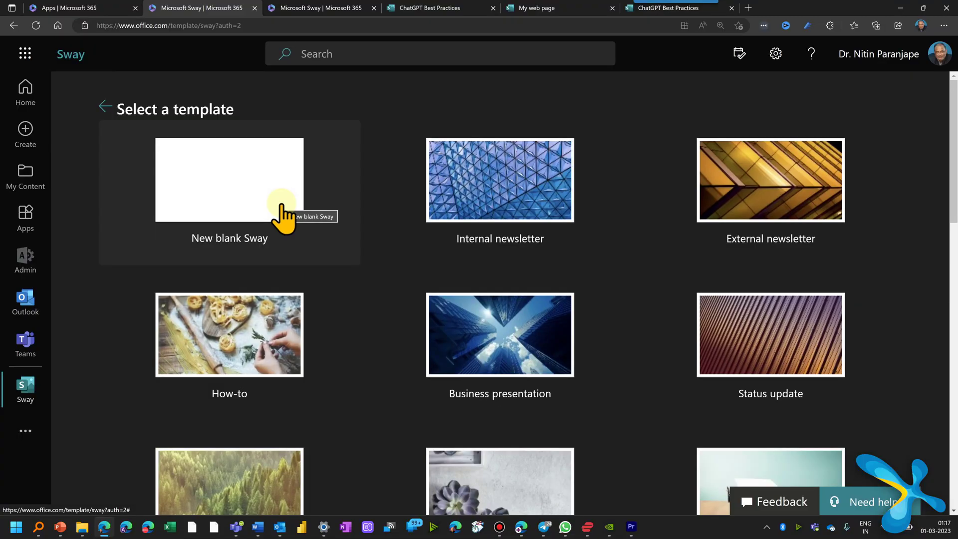
# Create a blank Sway titled 'New web page' with a globe title image and a video card below.
pyautogui.click(282, 212)
pyautogui.write('New web page')
pyautogui.click(931, 80)
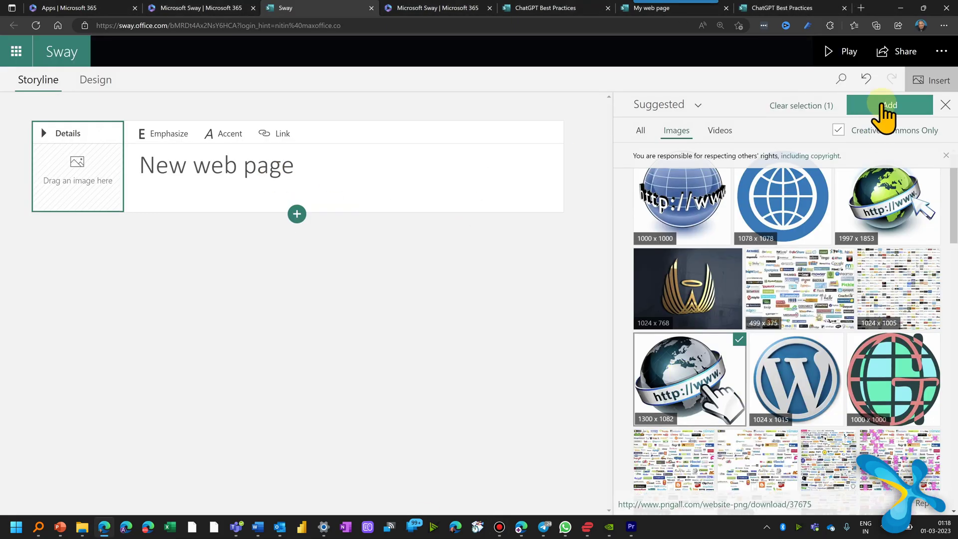
pyautogui.click(879, 107)
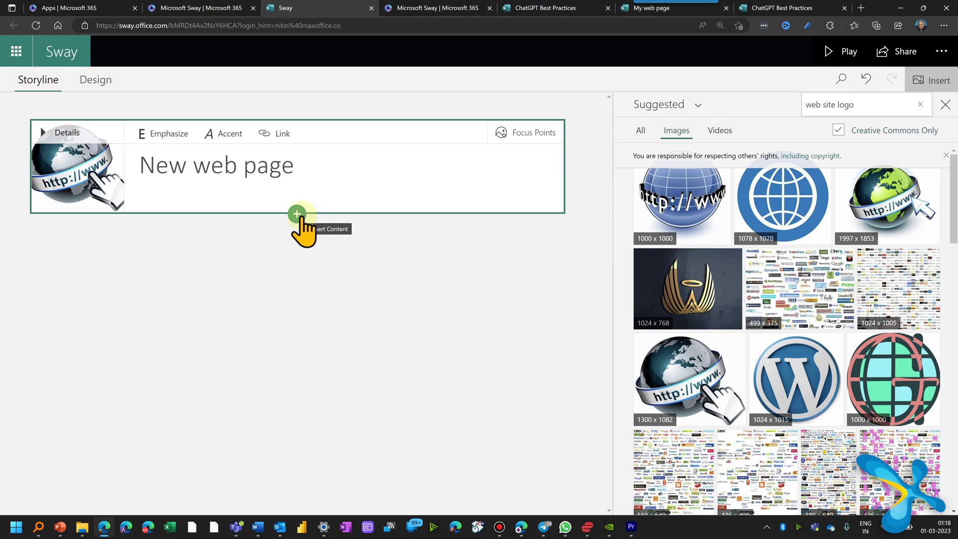
pyautogui.click(297, 215)
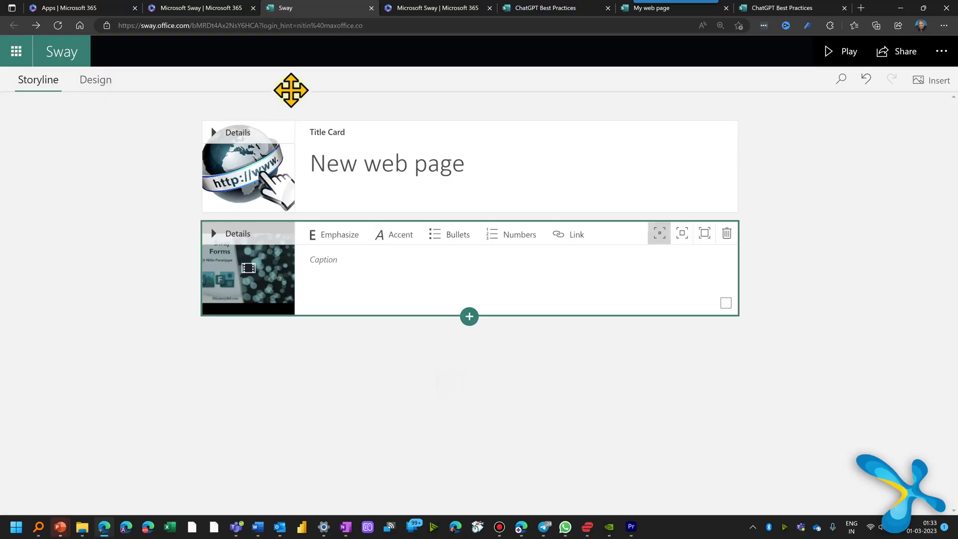
# Preview New web page in Play mode, then return to editing and view its Design.
pyautogui.click(840, 52)
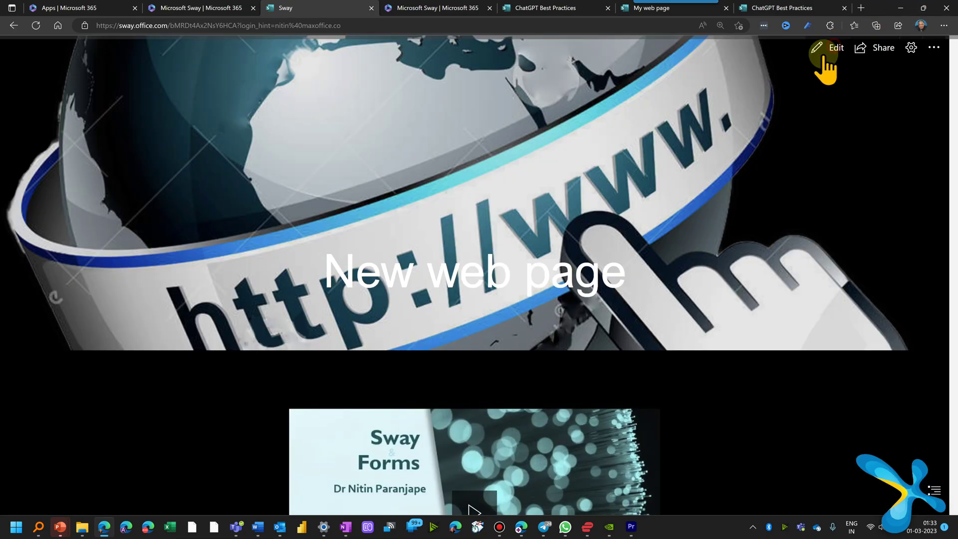
pyautogui.scroll(-2, 639, 189)
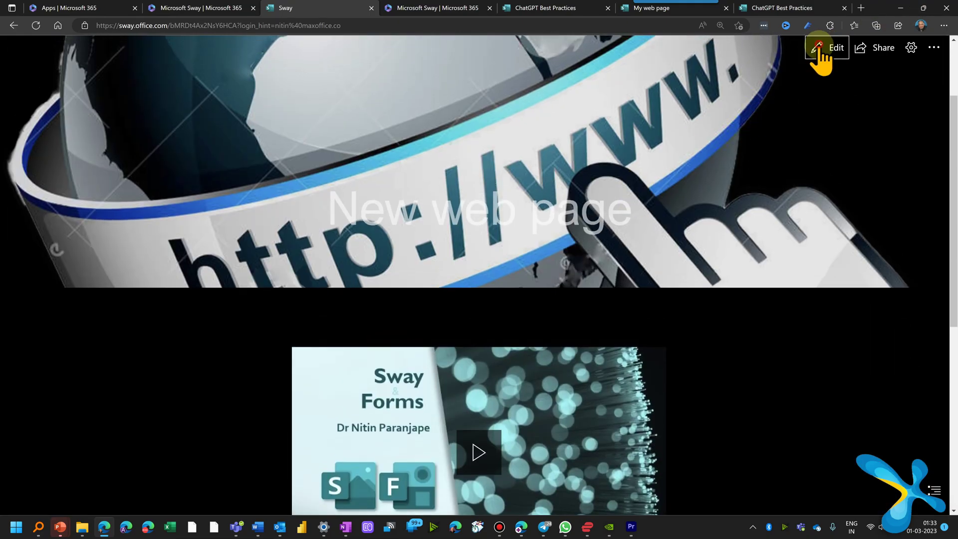
pyautogui.click(822, 48)
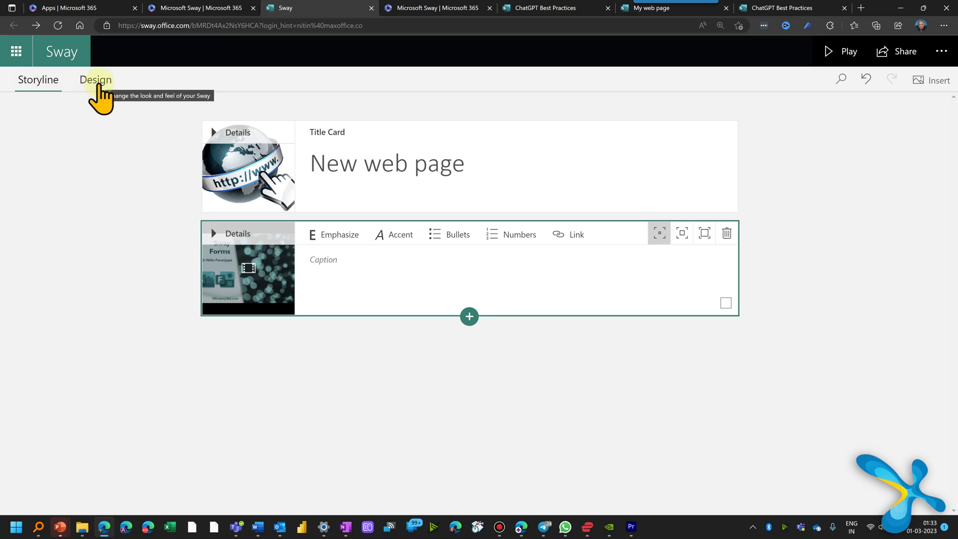
pyautogui.click(96, 81)
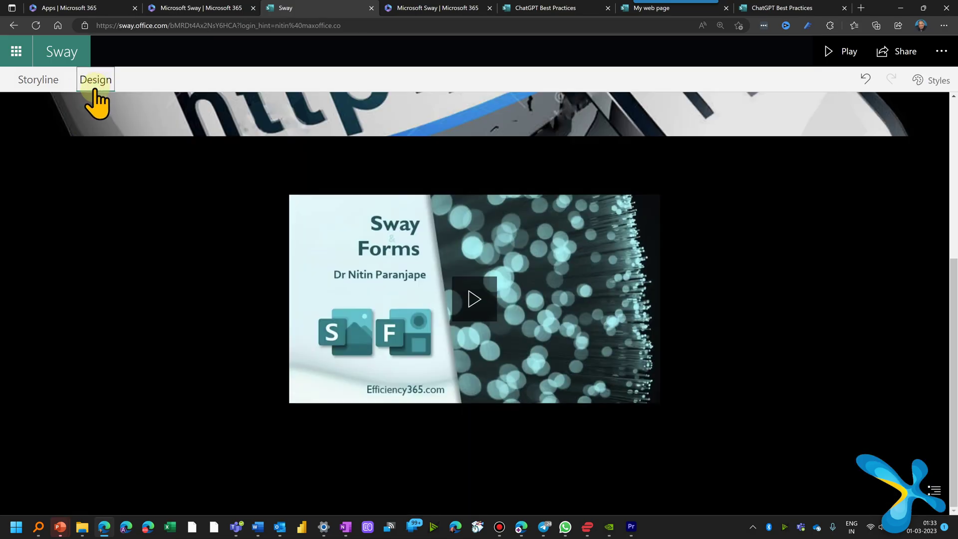
# Try the orange and then the purple design styles on the page.
pyautogui.click(931, 86)
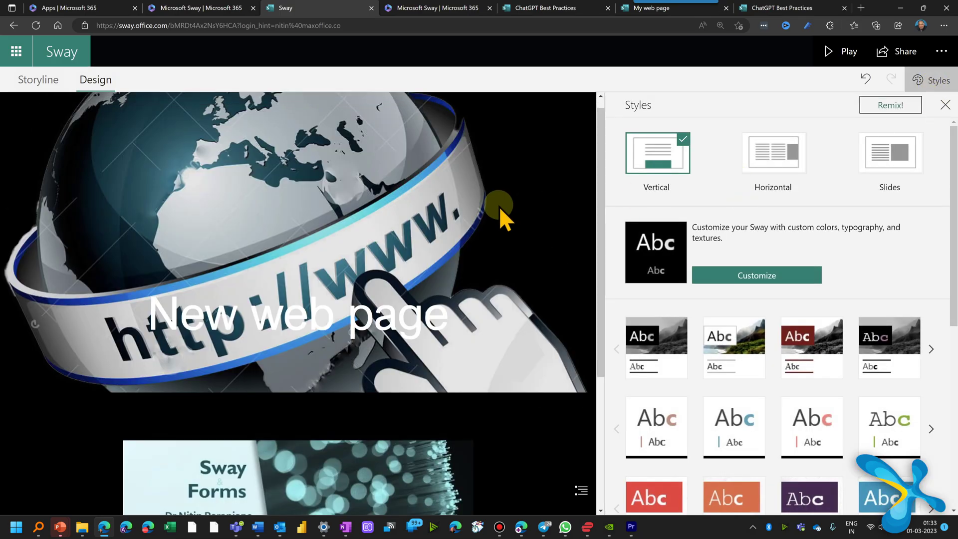
pyautogui.scroll(-3, 893, 424)
pyautogui.click(892, 421)
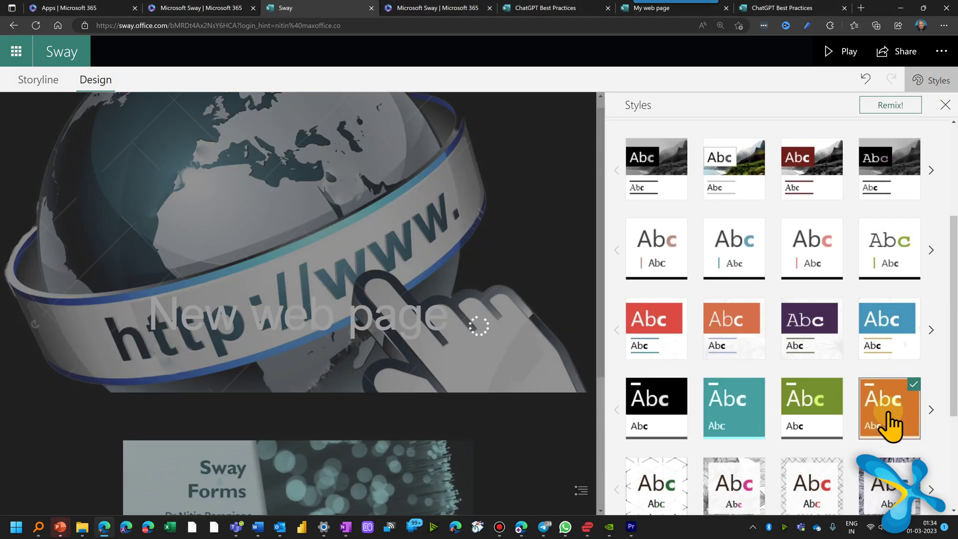
pyautogui.scroll(-3, 439, 308)
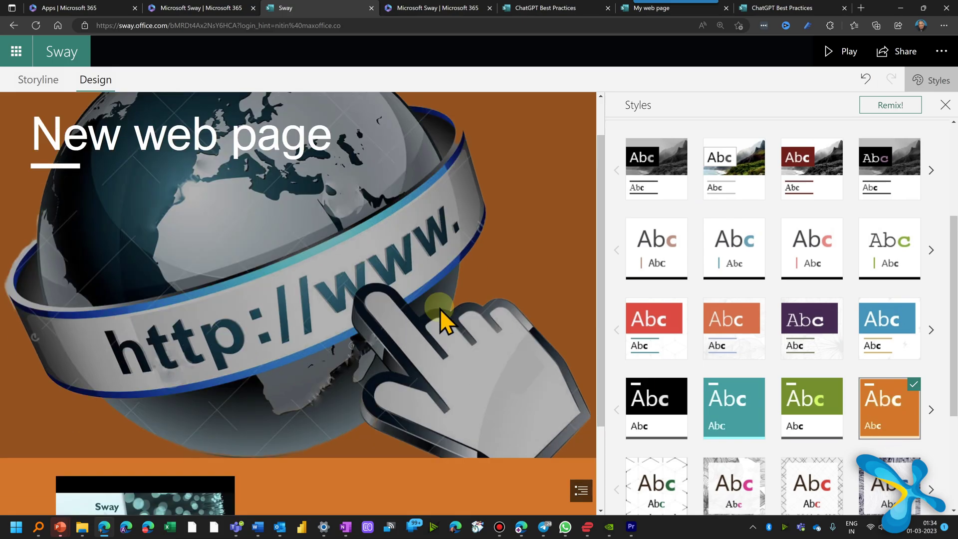
pyautogui.scroll(2, 439, 309)
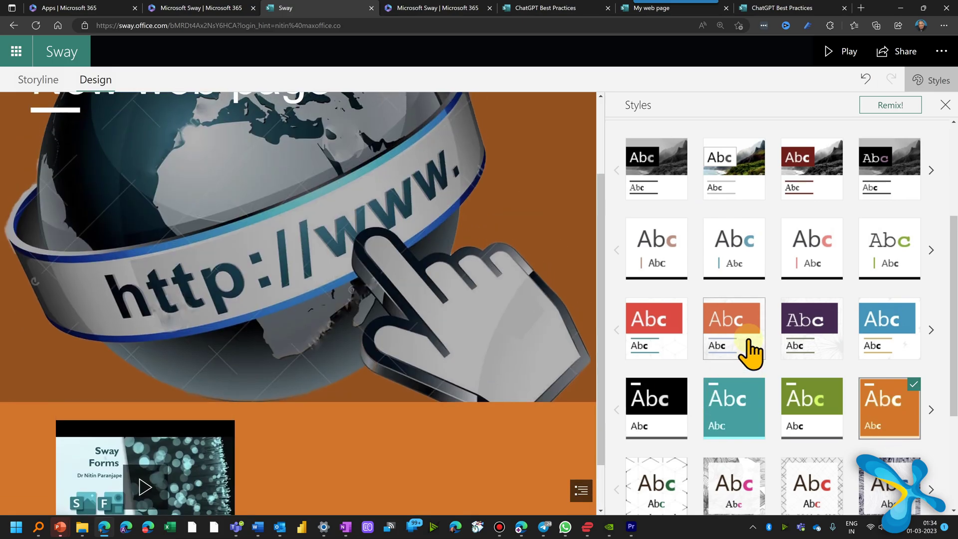
pyautogui.click(798, 329)
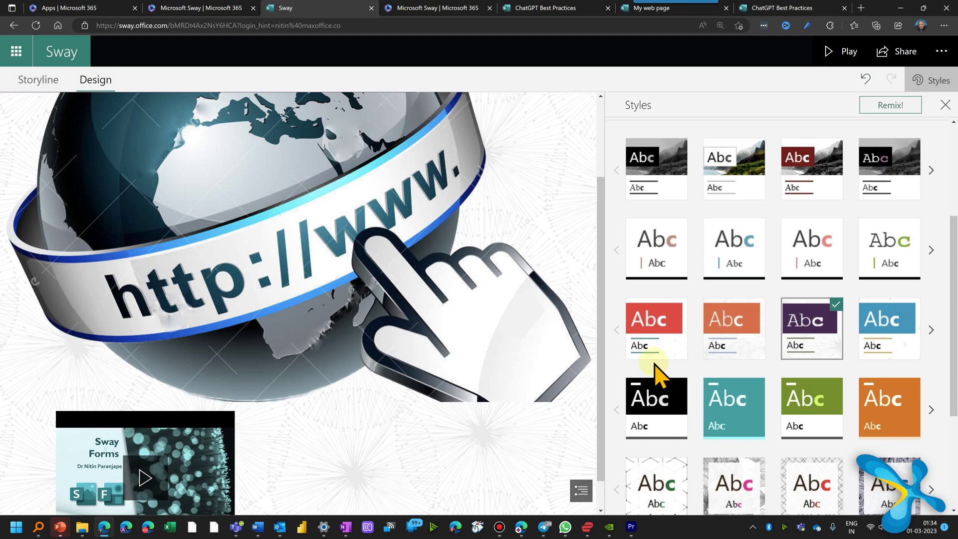
# Apply the pastel floral style, then Remix the design twice.
pyautogui.scroll(-1, 784, 419)
pyautogui.scroll(-3, 783, 419)
pyautogui.click(800, 479)
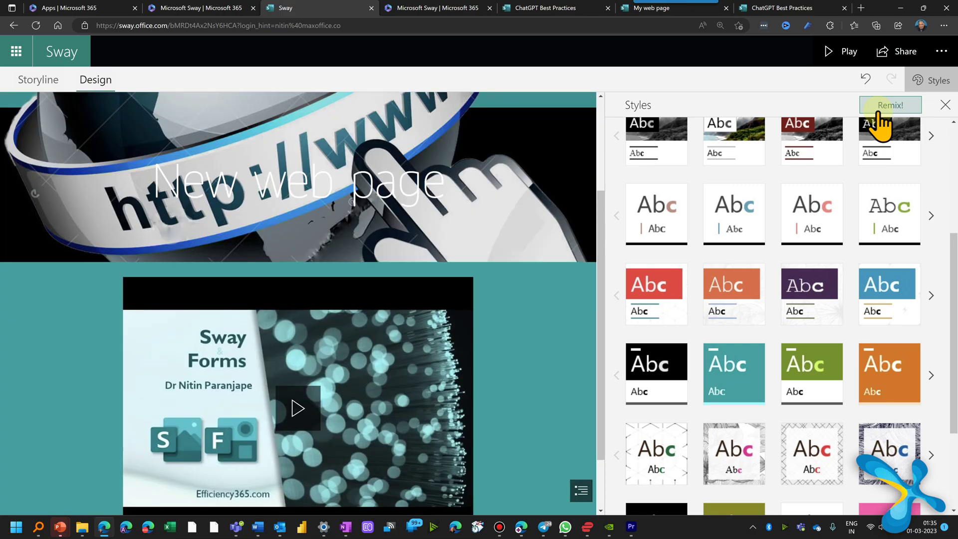
pyautogui.click(879, 112)
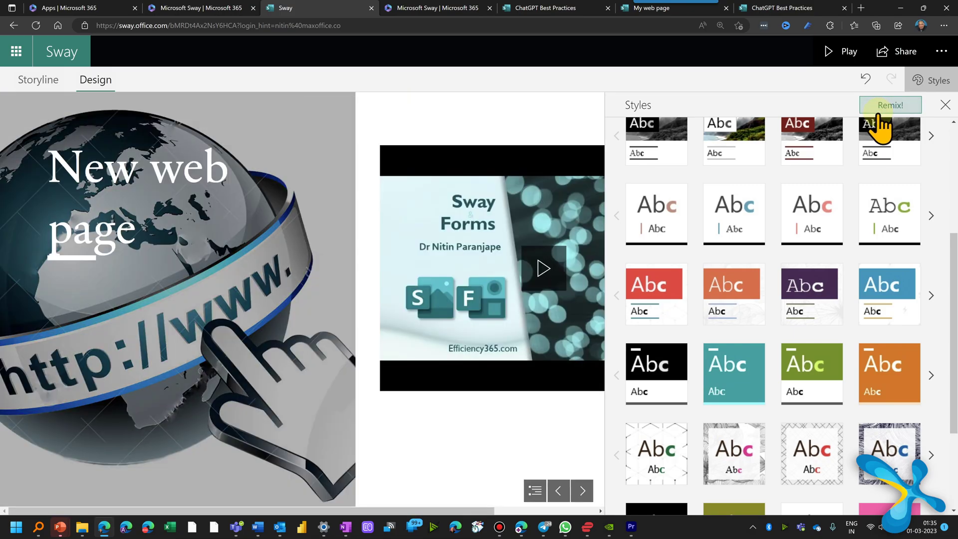
pyautogui.click(877, 114)
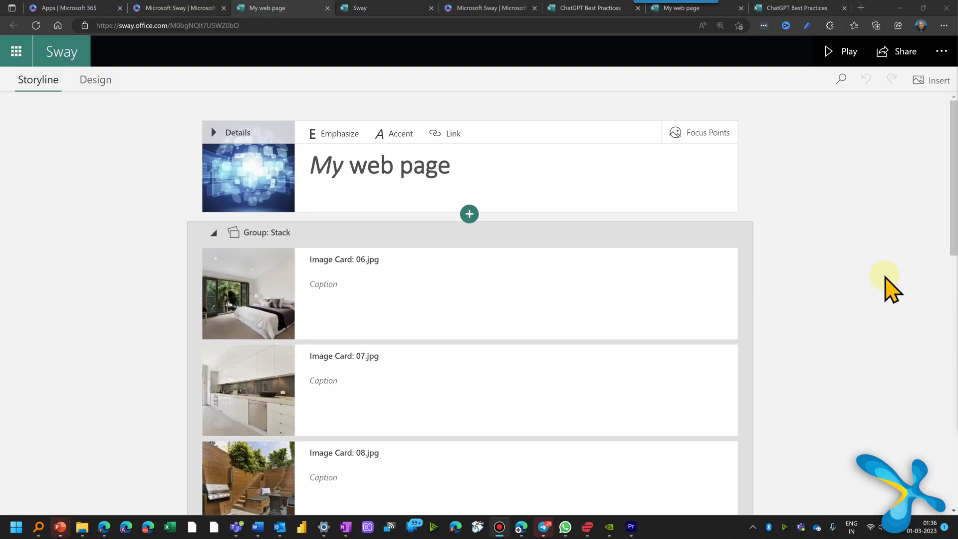
# Share My web page with the link limited to the organization and edit permission.
pyautogui.click(902, 57)
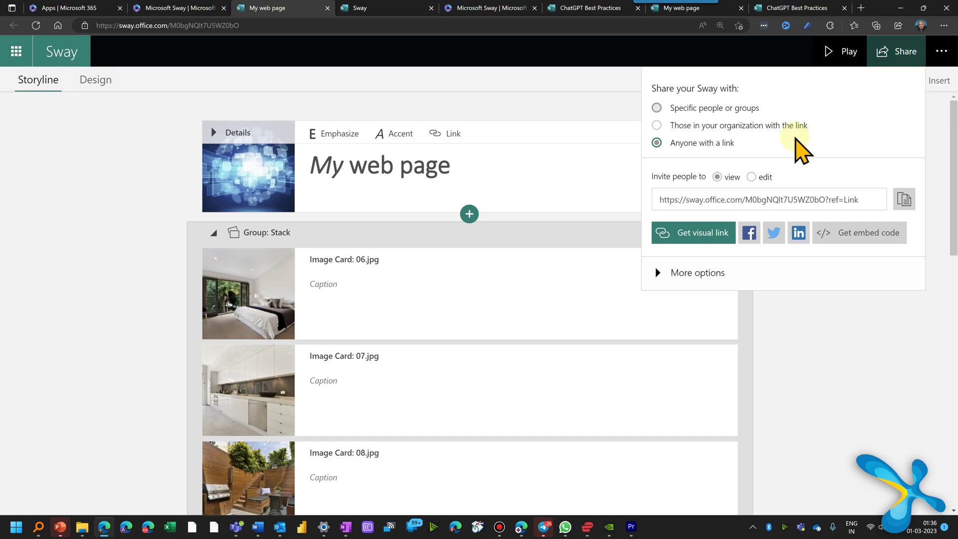
pyautogui.click(793, 125)
pyautogui.click(751, 177)
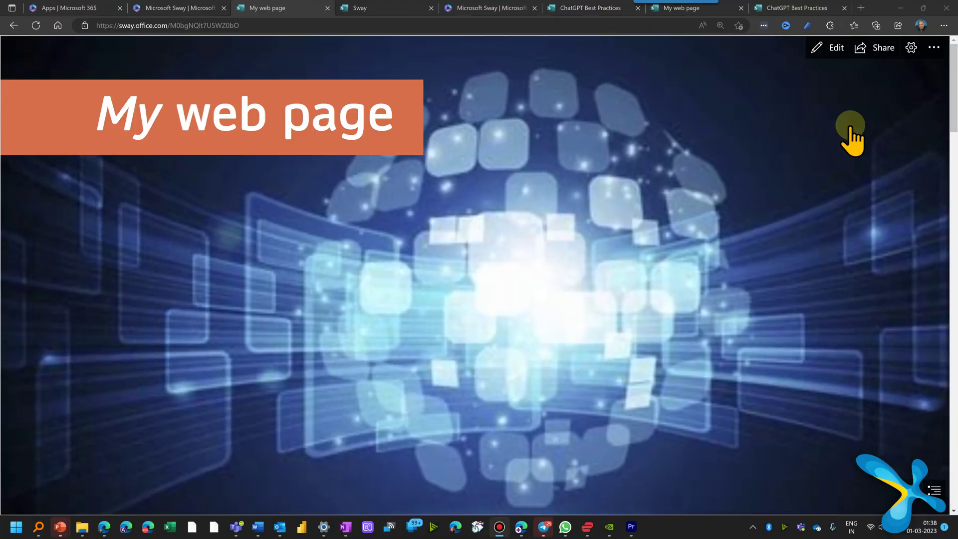
# Start autoplay for My web page from its playback settings.
pyautogui.click(910, 49)
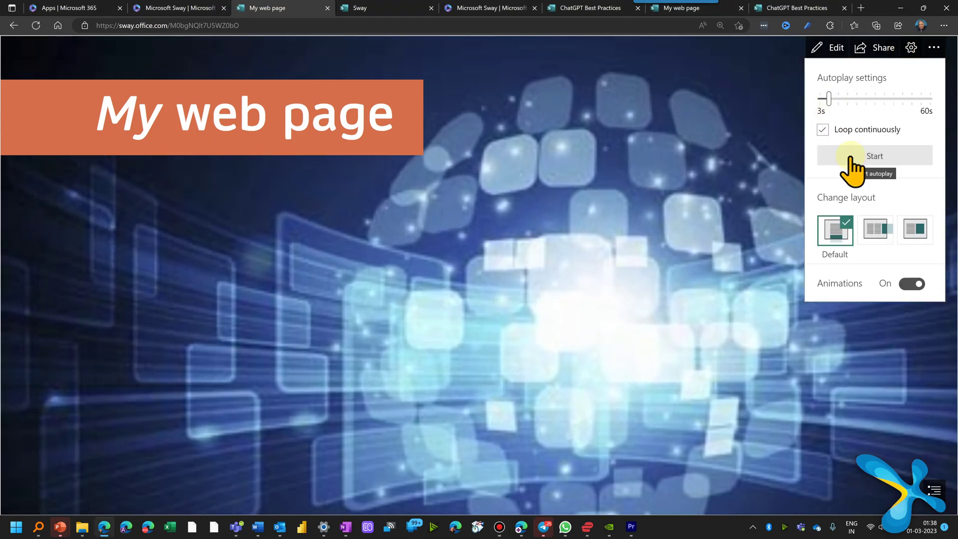
pyautogui.click(876, 244)
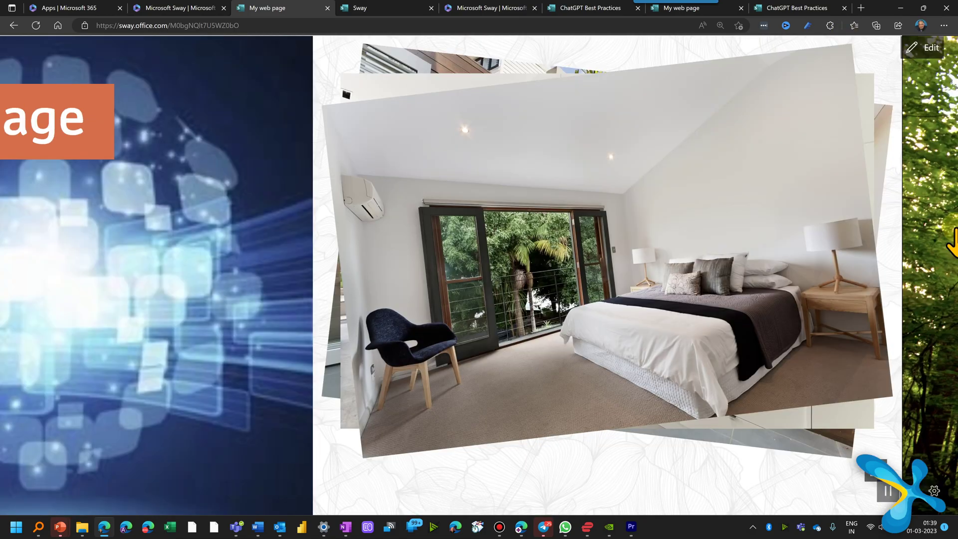